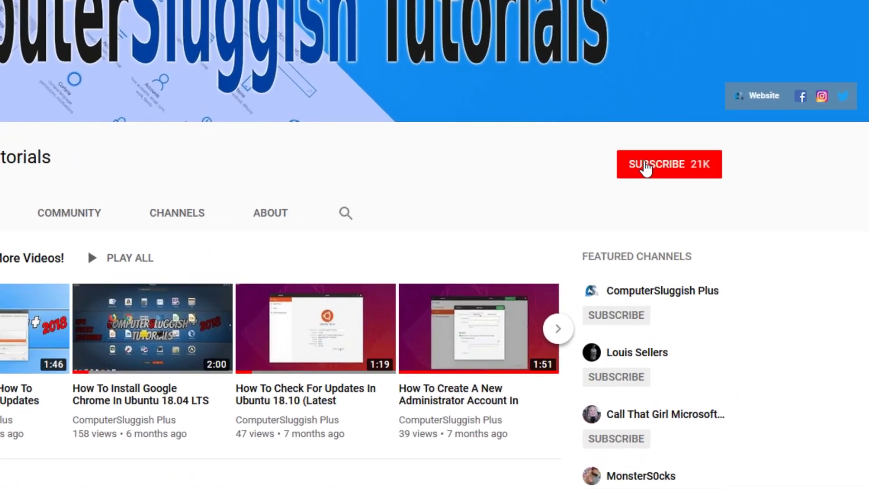
Step: Subscribe to the tutorials channel and set its bell to All notifications
{"action": "left_click", "coordinate": [731, 182]}
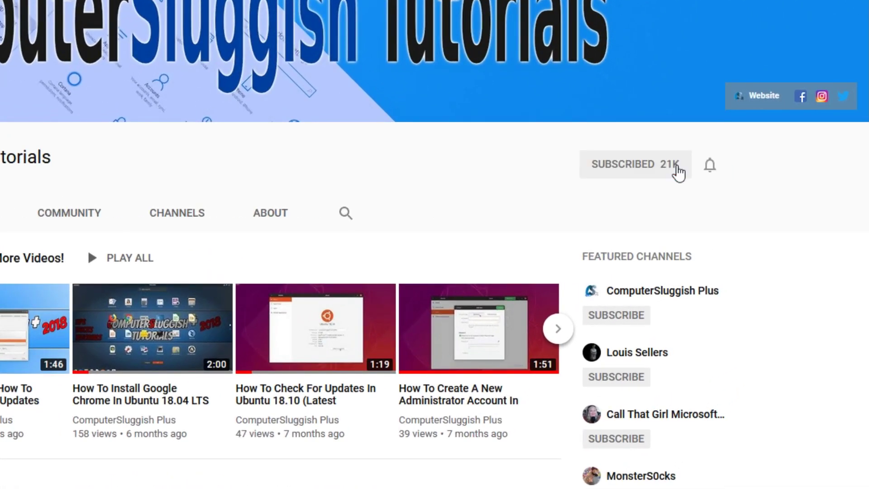
{"action": "left_click", "coordinate": [710, 170]}
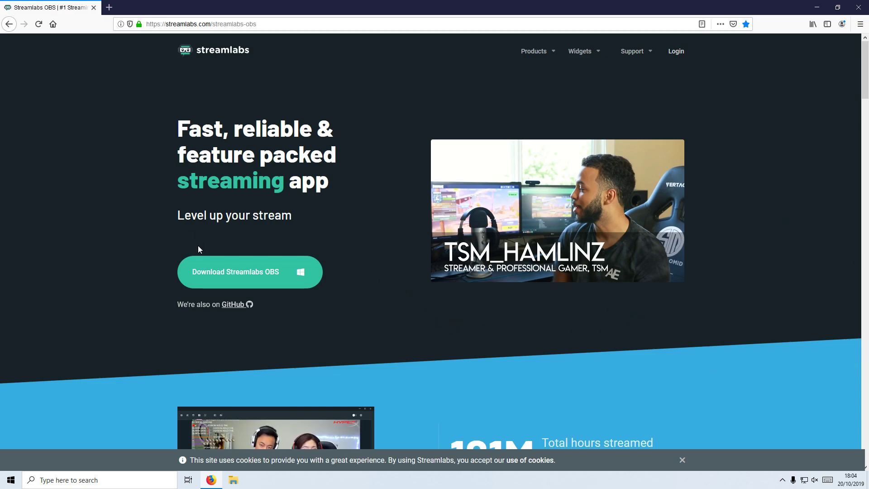
Step: Download and save the Streamlabs OBS installer from streamlabs.com, then minimize Firefox
{"action": "left_click", "coordinate": [261, 277]}
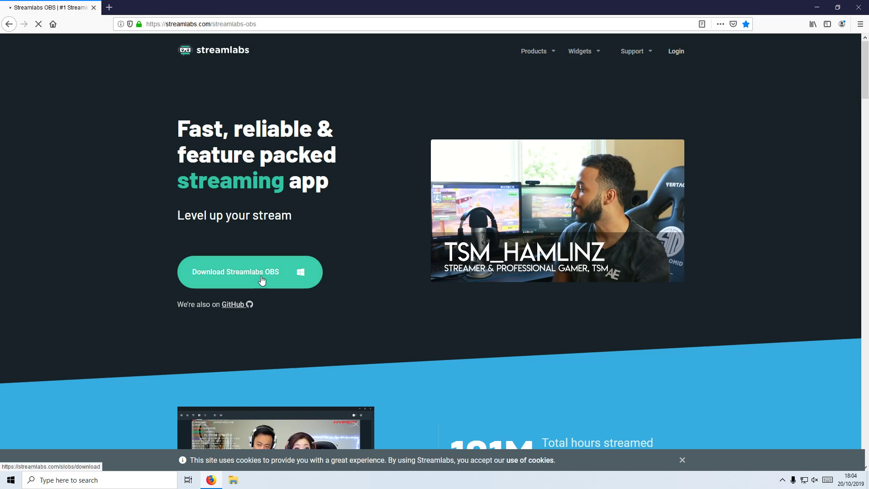
{"action": "left_click", "coordinate": [661, 258]}
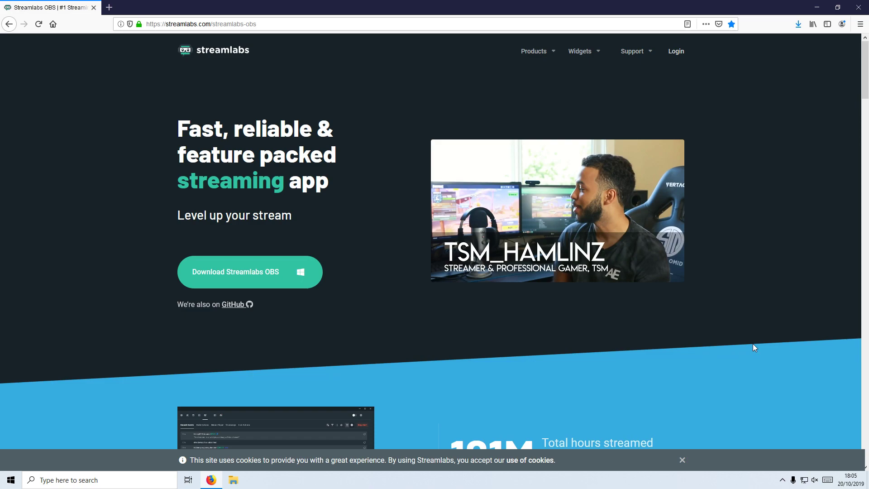
{"action": "left_click", "coordinate": [817, 7]}
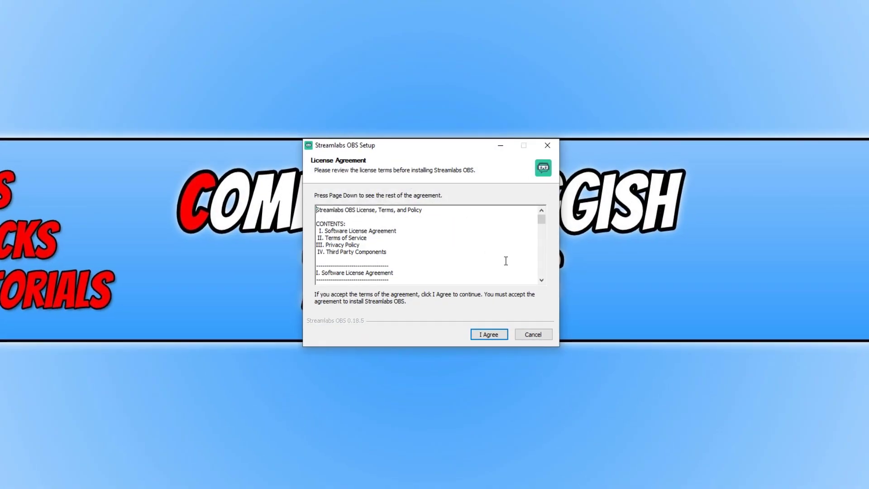
Step: Accept the licence, install to the default C:\Program Files\Streamlabs OBS folder, and launch Streamlabs OBS
{"action": "left_click", "coordinate": [488, 335]}
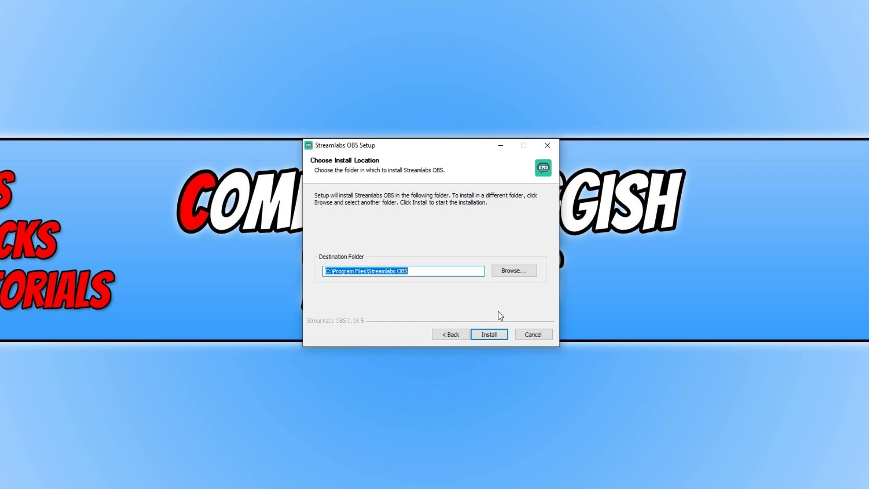
{"action": "left_click", "coordinate": [497, 335]}
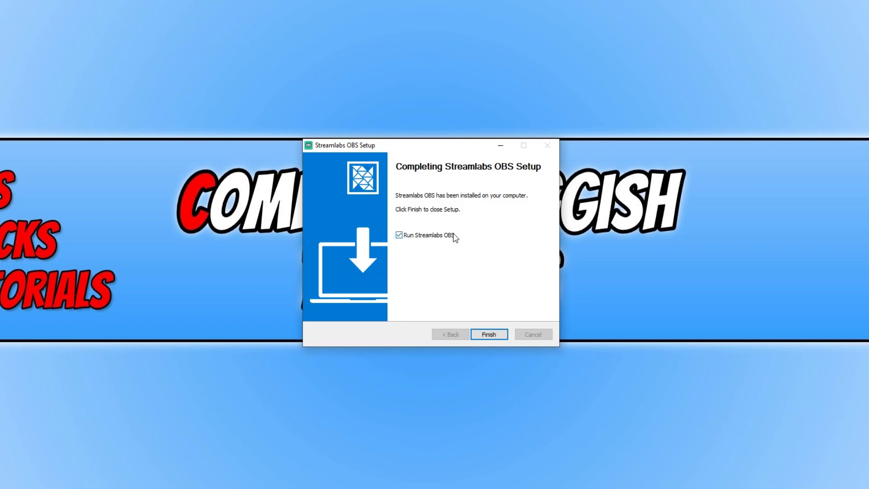
{"action": "left_click", "coordinate": [489, 335]}
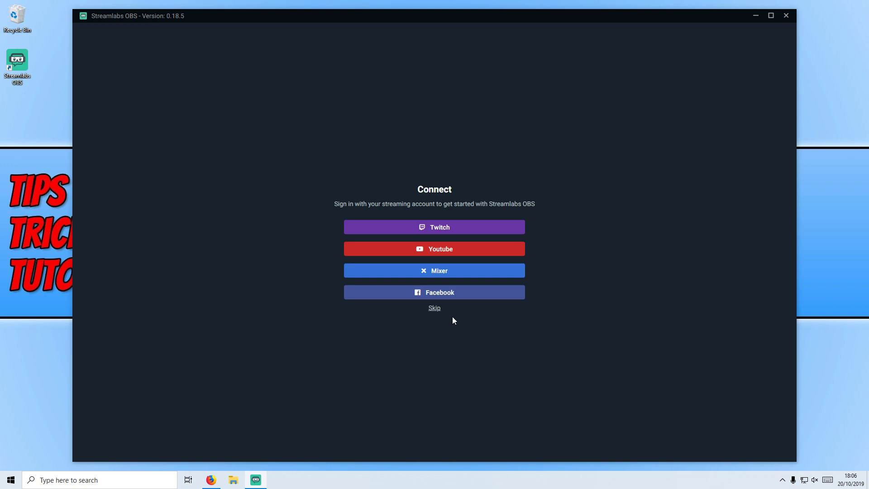
Step: Skip sign-in, choose Start Fresh, and apply the Facebook Gaming Pure Hexagons theme
{"action": "left_click", "coordinate": [434, 308]}
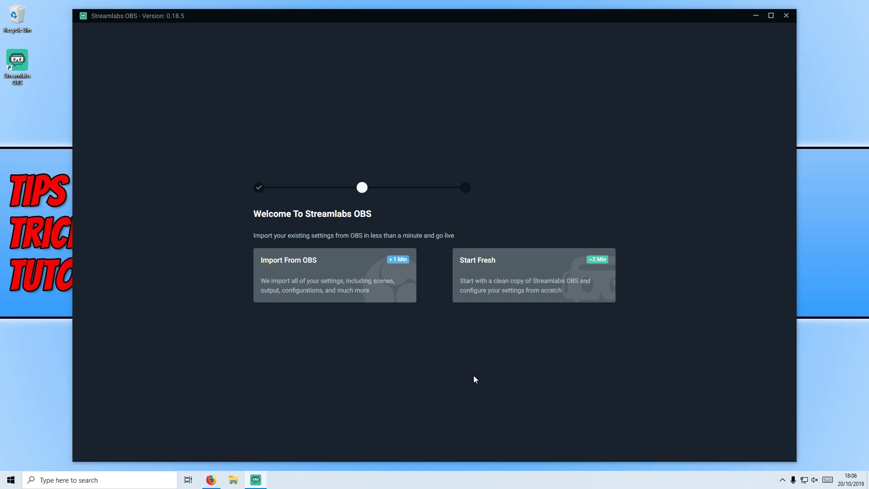
{"action": "left_click", "coordinate": [519, 276]}
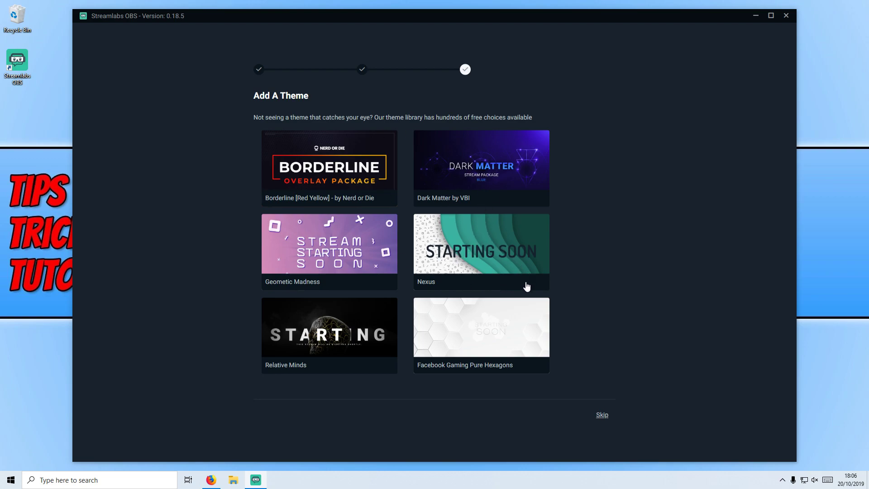
{"action": "left_click", "coordinate": [490, 334]}
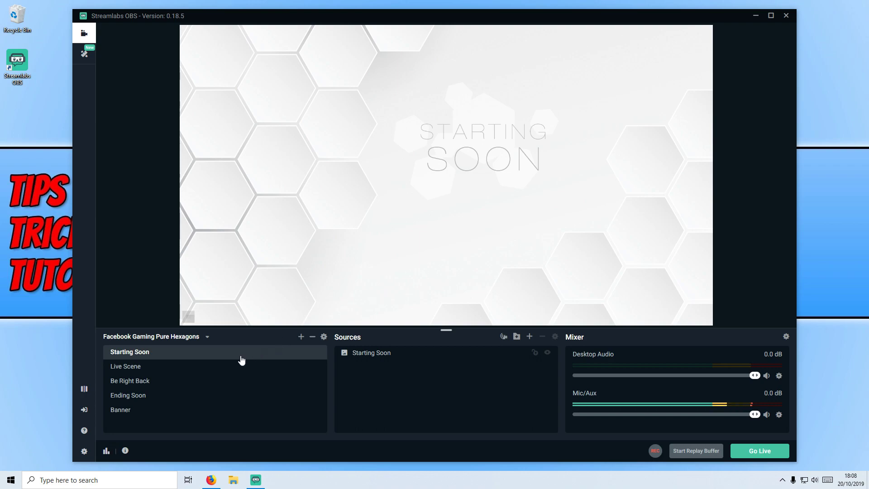
Step: Make Live Scene the active scene, showing its Alert Box and webcam frame sources
{"action": "left_click", "coordinate": [167, 368]}
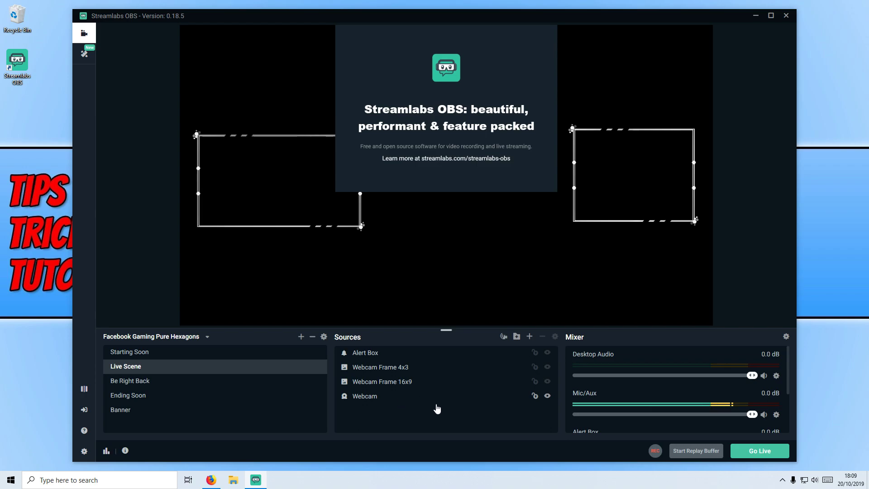
Step: Add a Display Capture source with its default name, capturing Display 1 at 1920x1080
{"action": "left_click", "coordinate": [530, 336]}
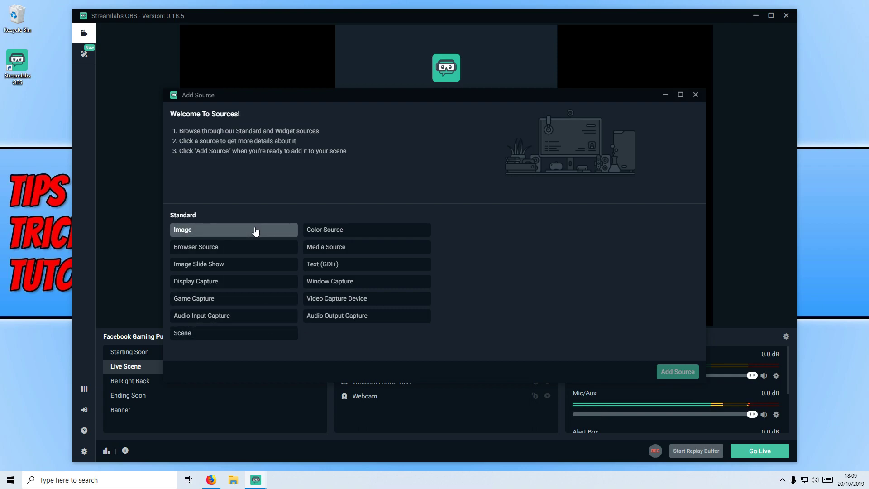
{"action": "left_click", "coordinate": [233, 287]}
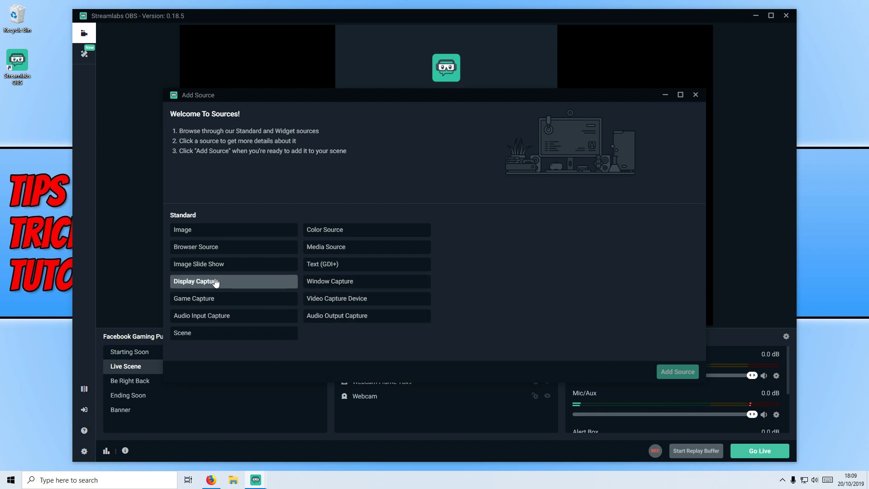
{"action": "left_click", "coordinate": [235, 281]}
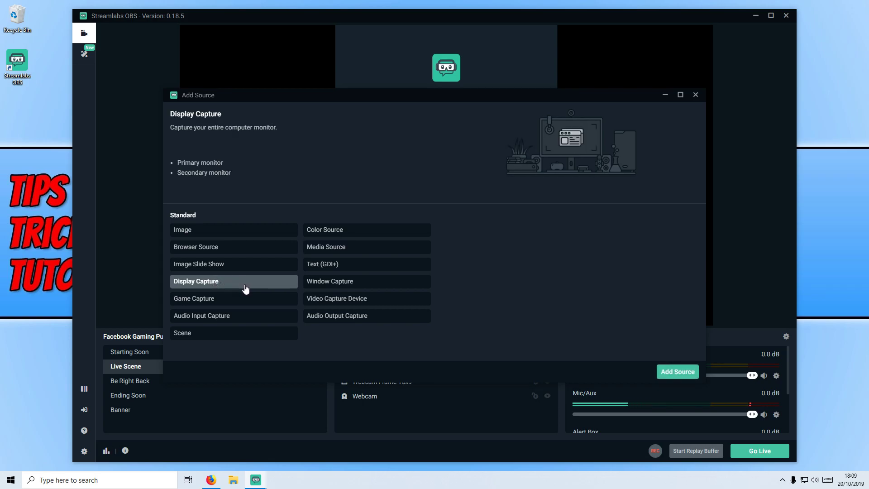
{"action": "left_click", "coordinate": [684, 375]}
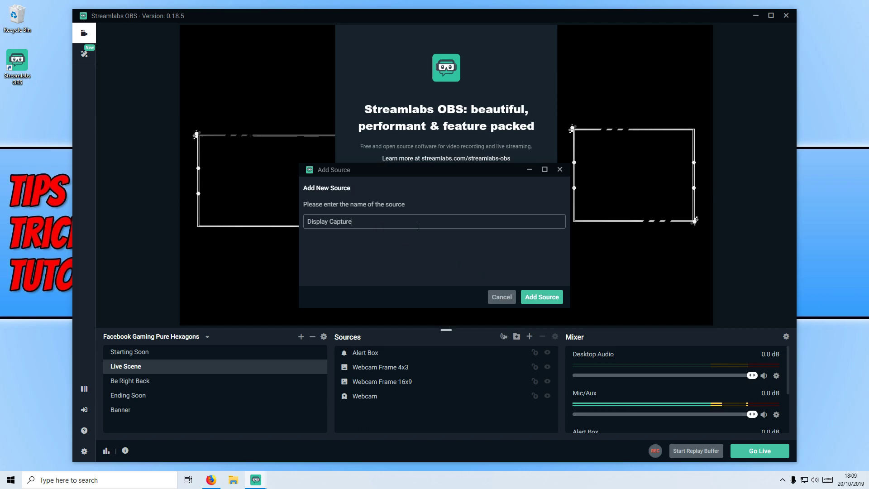
{"action": "left_click", "coordinate": [554, 298]}
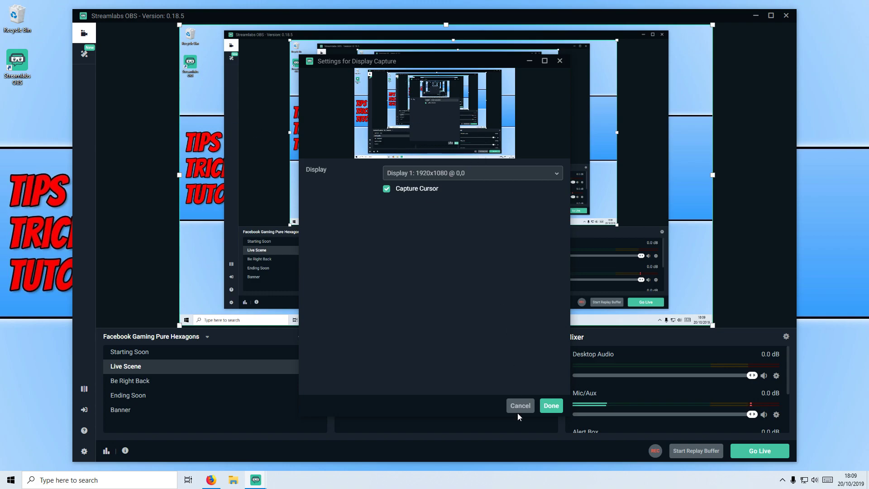
{"action": "left_click", "coordinate": [551, 406]}
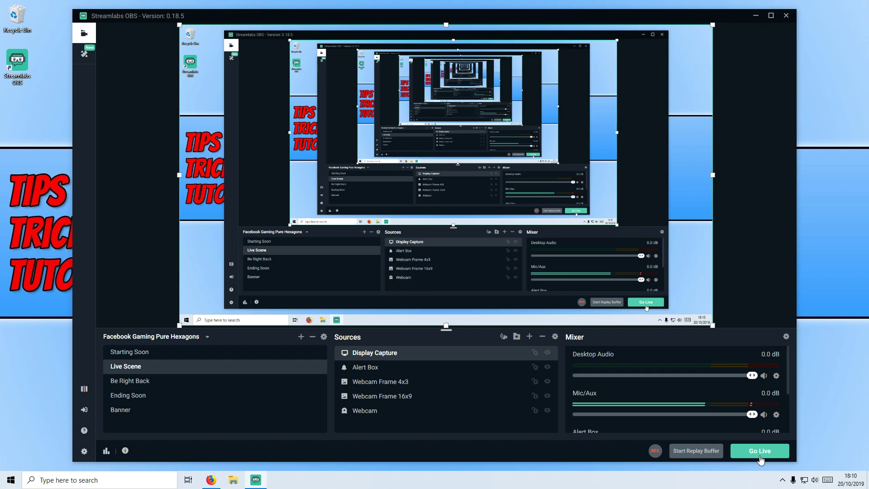
Step: Reposition the window, then switch via Be Right Back to the Ending Soon scene
{"action": "left_click_drag", "start_coordinate": [408, 16], "coordinate": [443, 23]}
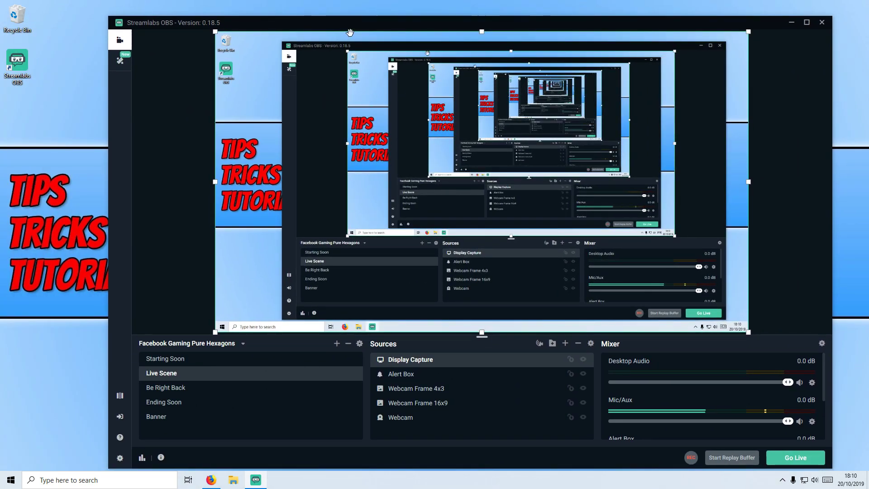
{"action": "left_click_drag", "start_coordinate": [339, 23], "coordinate": [305, 21]}
{"action": "left_click", "coordinate": [191, 386]}
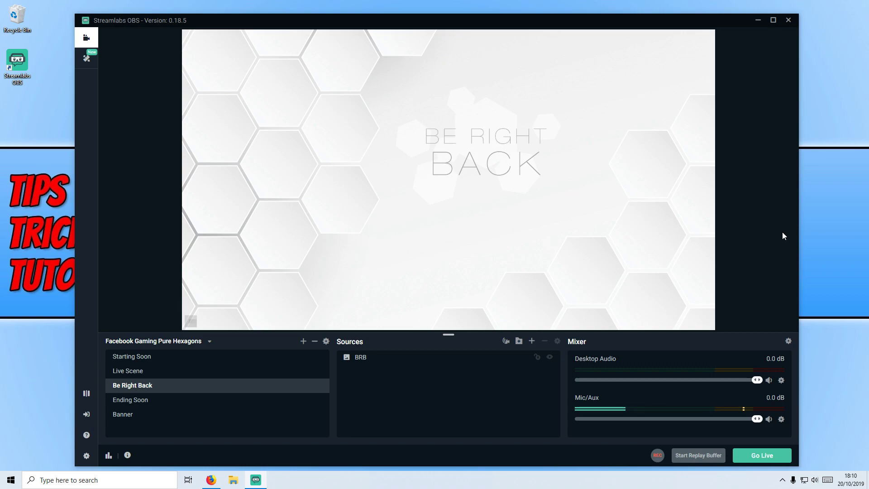
{"action": "left_click", "coordinate": [140, 400]}
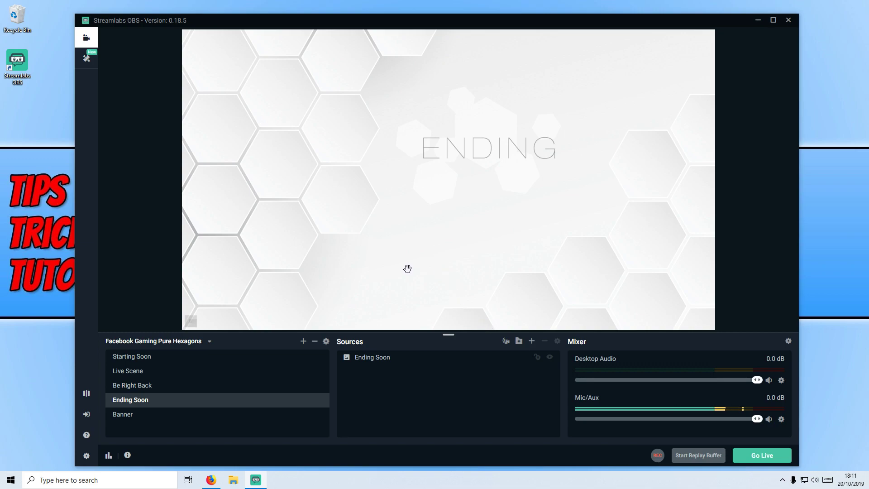
Step: In Settings, keep Twitch as the Stream service, then view the Output page
{"action": "left_click", "coordinate": [89, 458]}
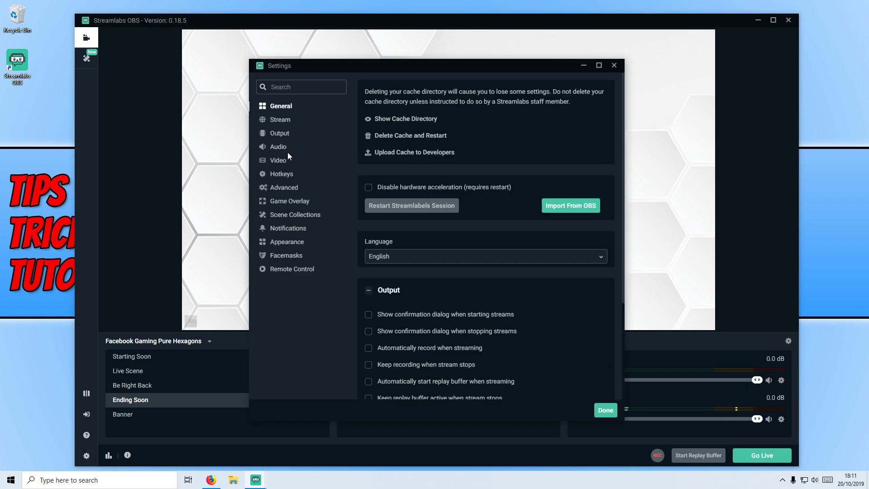
{"action": "left_click", "coordinate": [283, 120]}
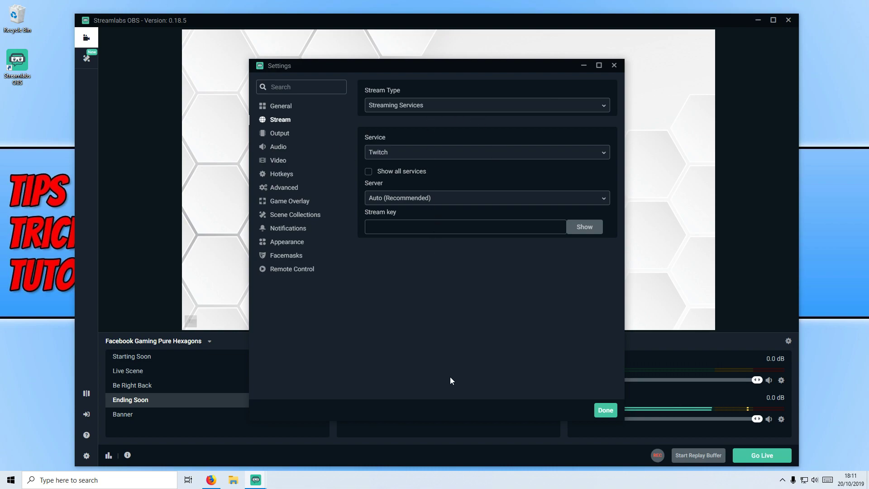
{"action": "left_click", "coordinate": [422, 160]}
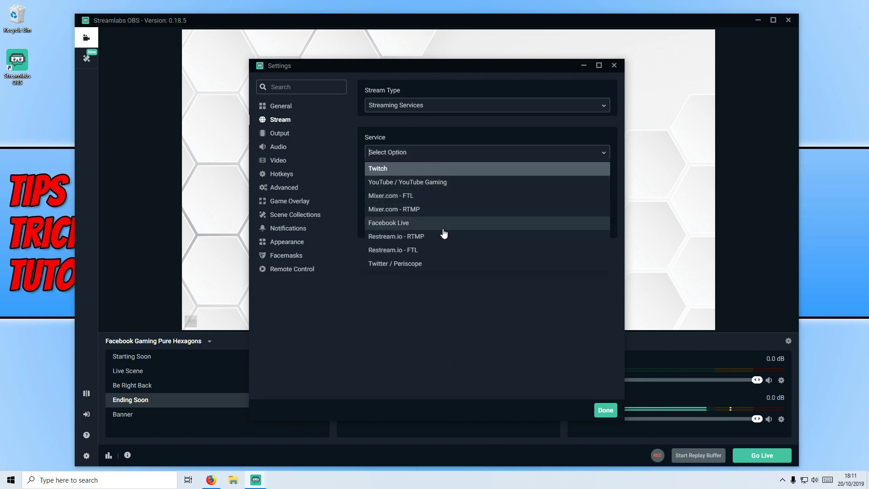
{"action": "left_click", "coordinate": [456, 348]}
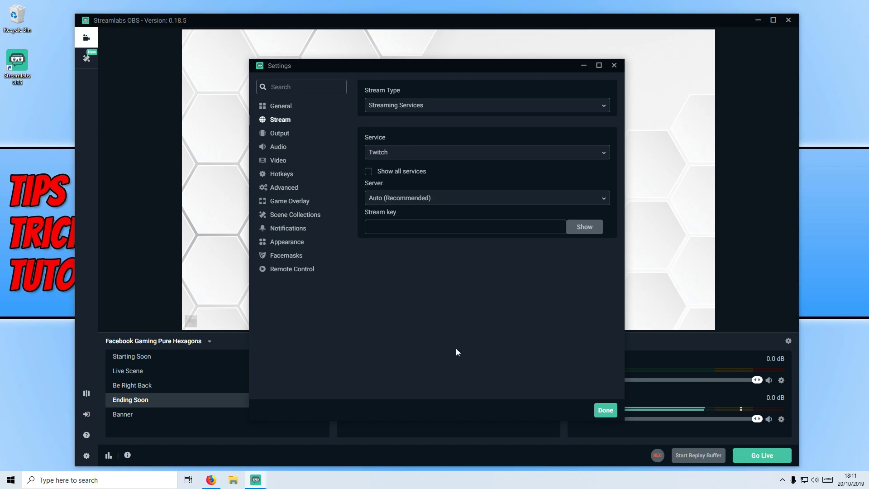
{"action": "left_click", "coordinate": [274, 135]}
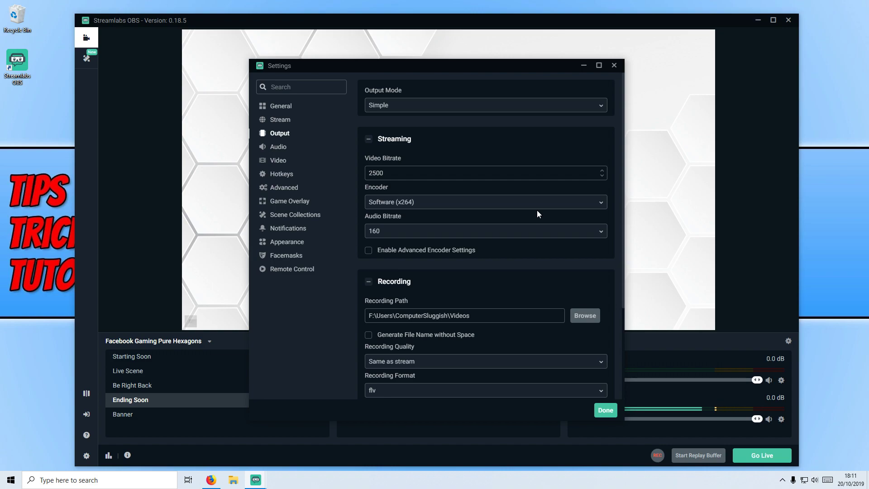
Step: Look through the Audio, Video, Game Overlay and Appearance settings pages
{"action": "left_click", "coordinate": [283, 152]}
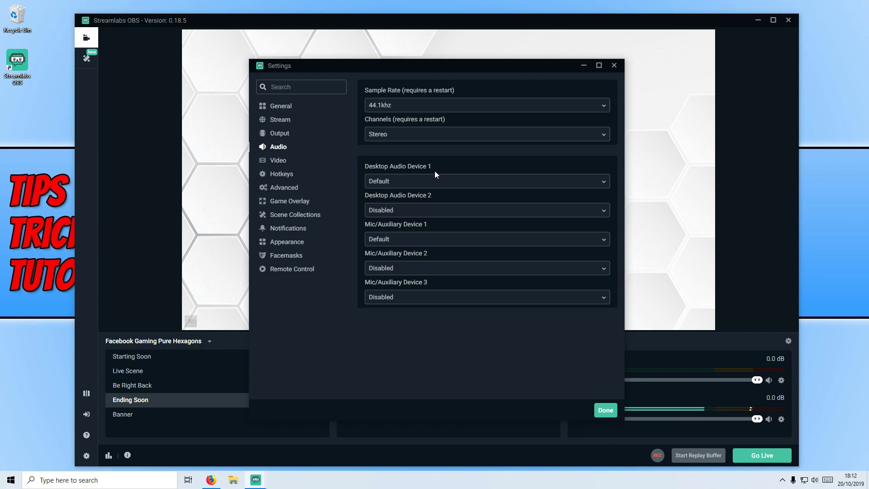
{"action": "left_click", "coordinate": [279, 162]}
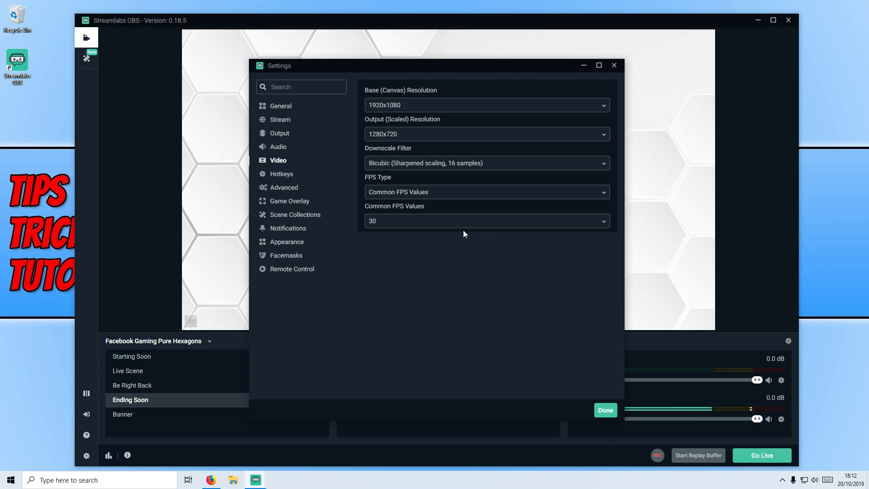
{"action": "left_click", "coordinate": [300, 204]}
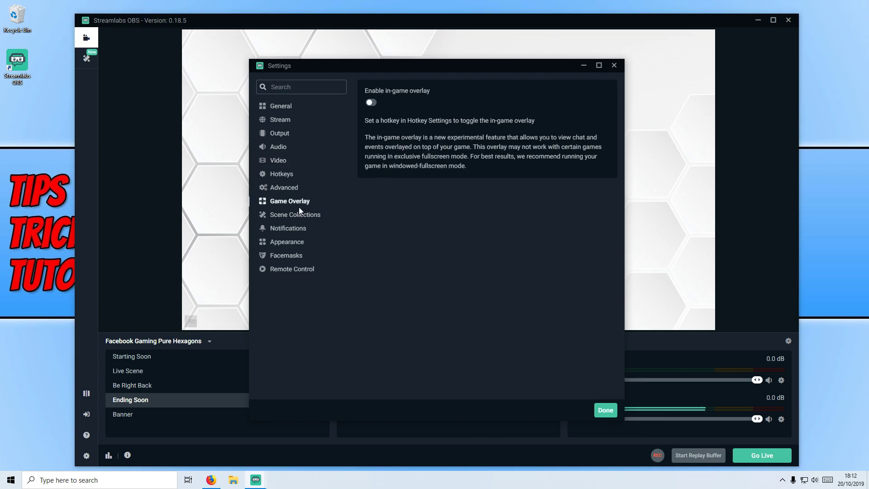
{"action": "left_click", "coordinate": [293, 242]}
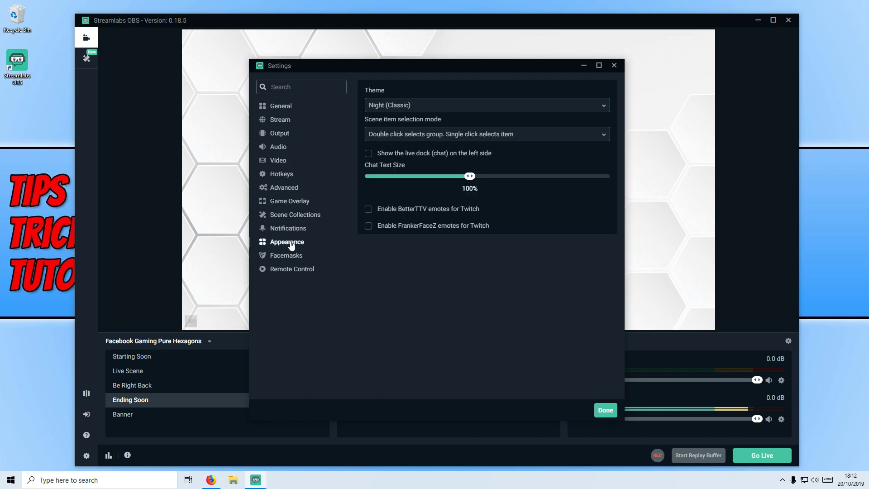